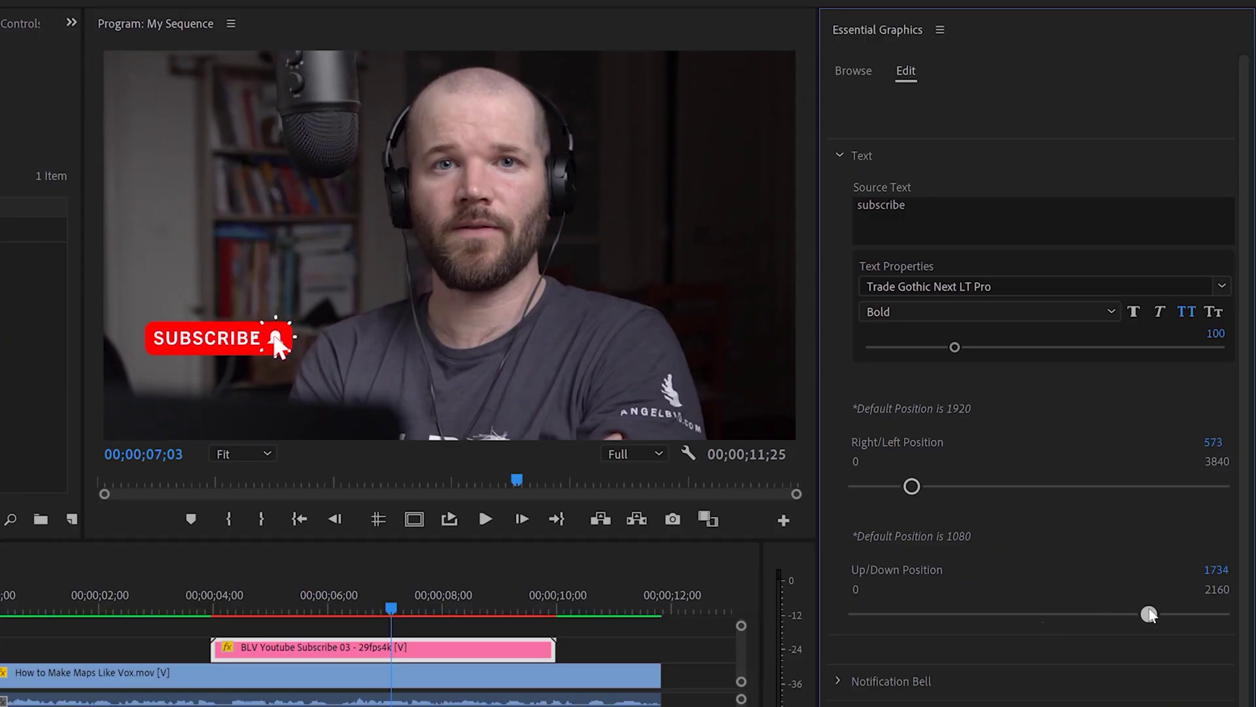
Step: Edit the button text to read SUBSCRIBE!! and set its font to Futura PT
left_click(949, 221)
left_click(949, 223)
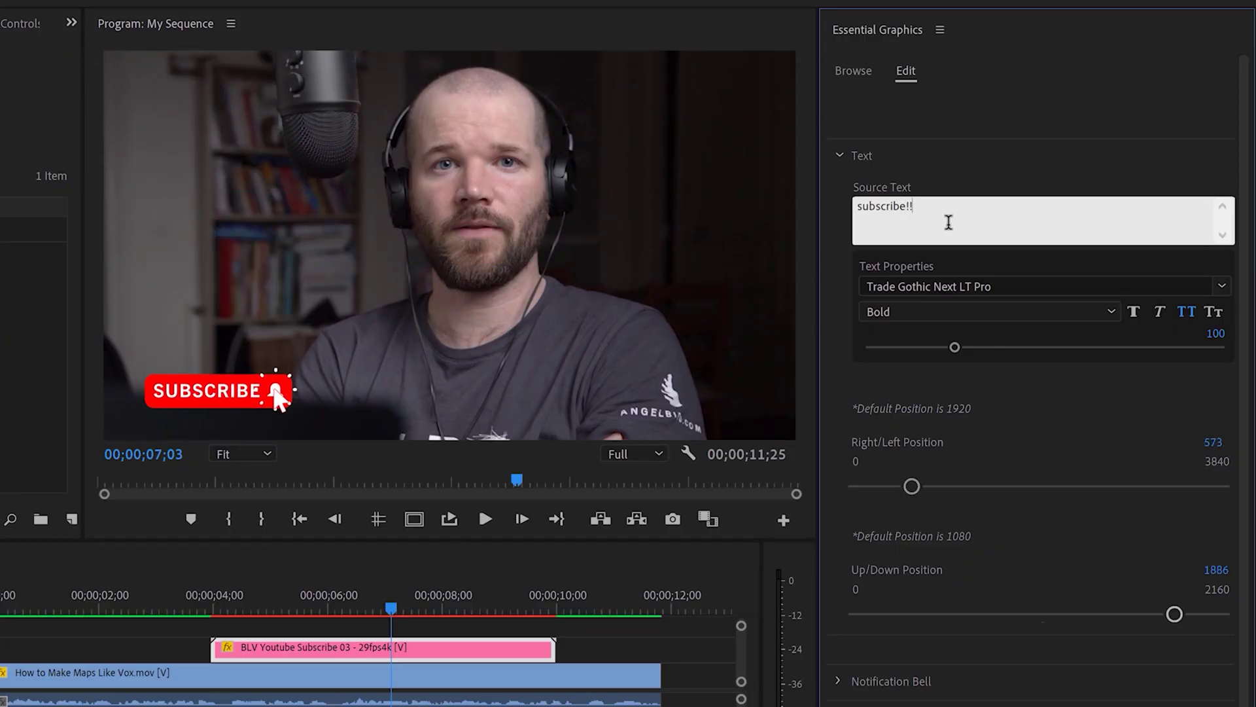
left_click(1099, 285)
type("Futura")
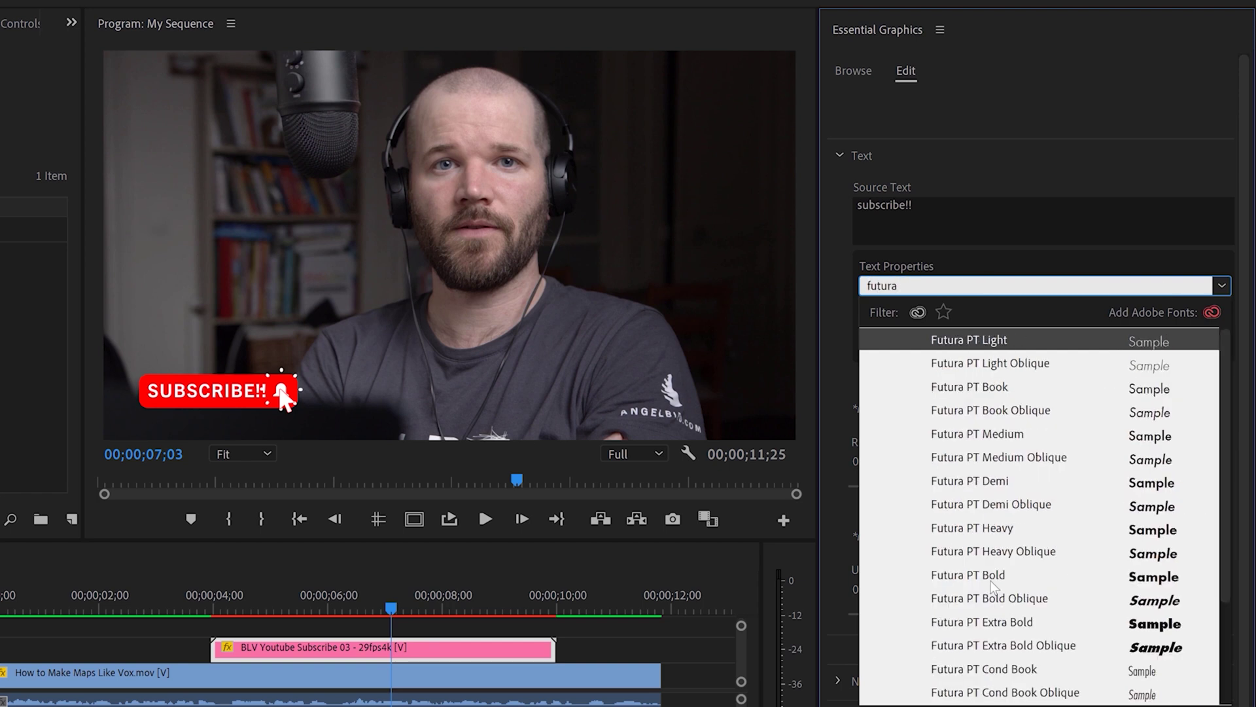
key("Return")
Step: Enlarge the text to 148, move the button to 800 and 1850, and add faux italic
left_click_drag(966, 349, 998, 348)
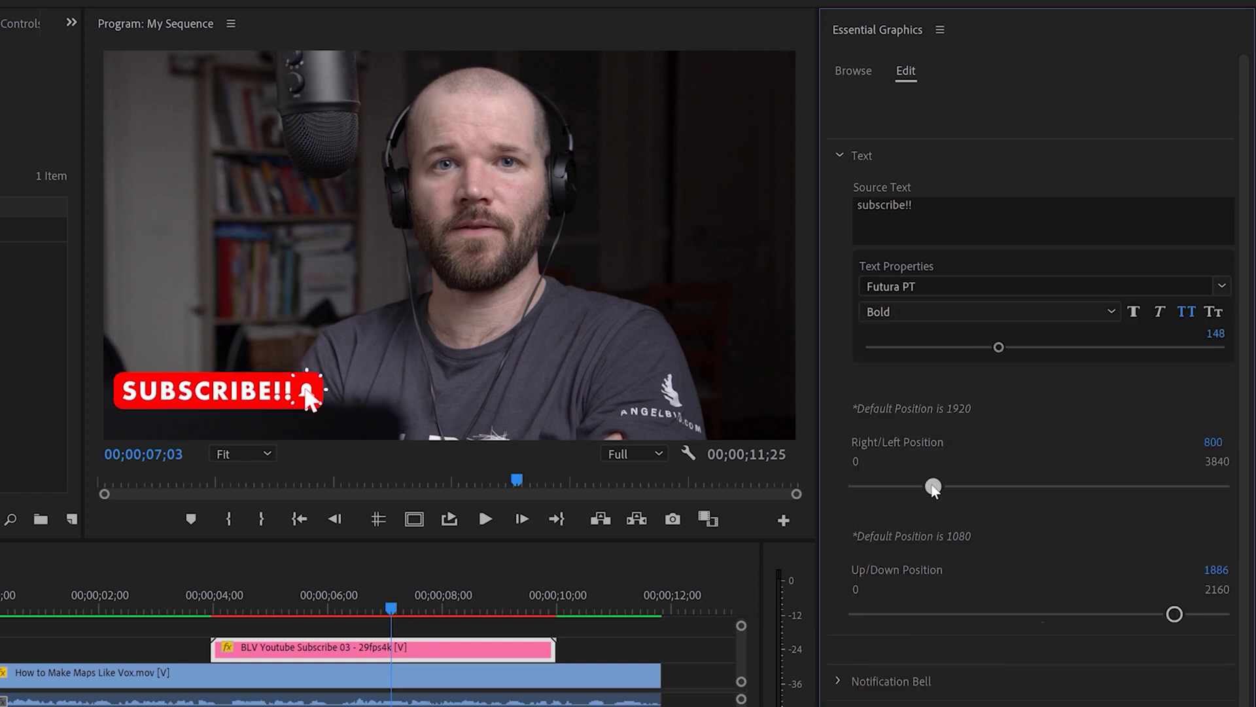
left_click_drag(912, 486, 933, 486)
left_click_drag(1175, 614, 1168, 614)
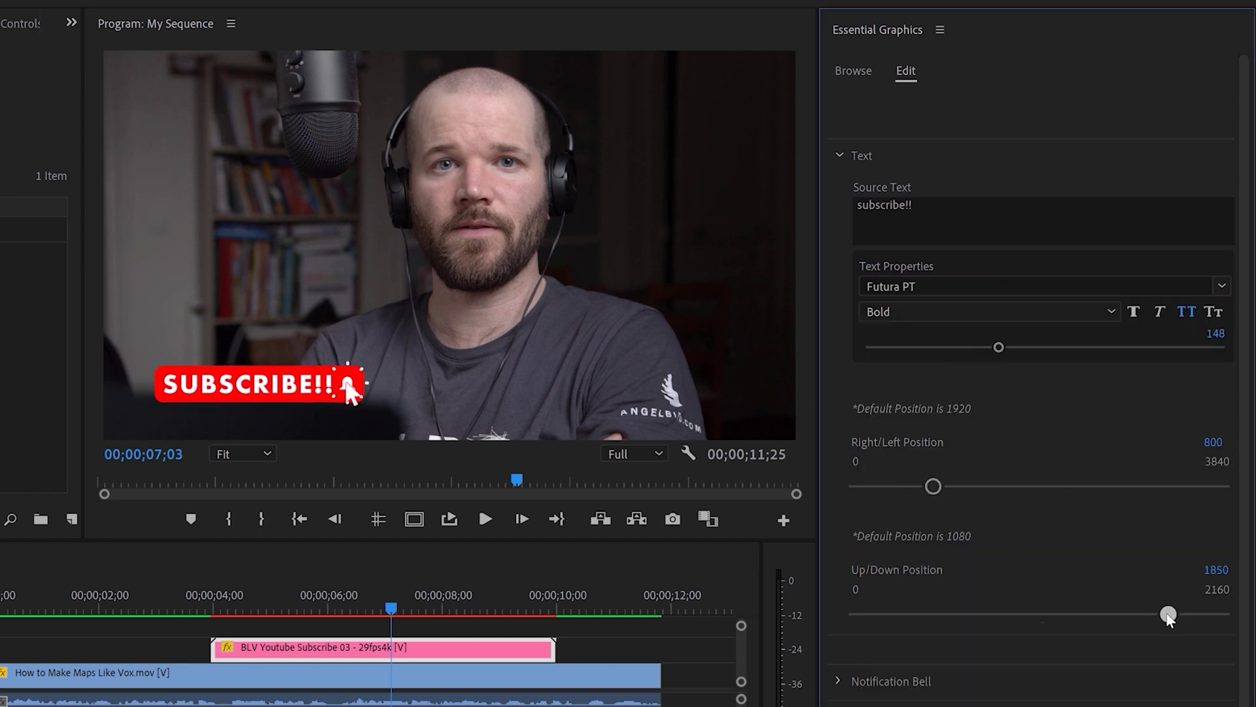
left_click(1159, 312)
left_click(840, 156)
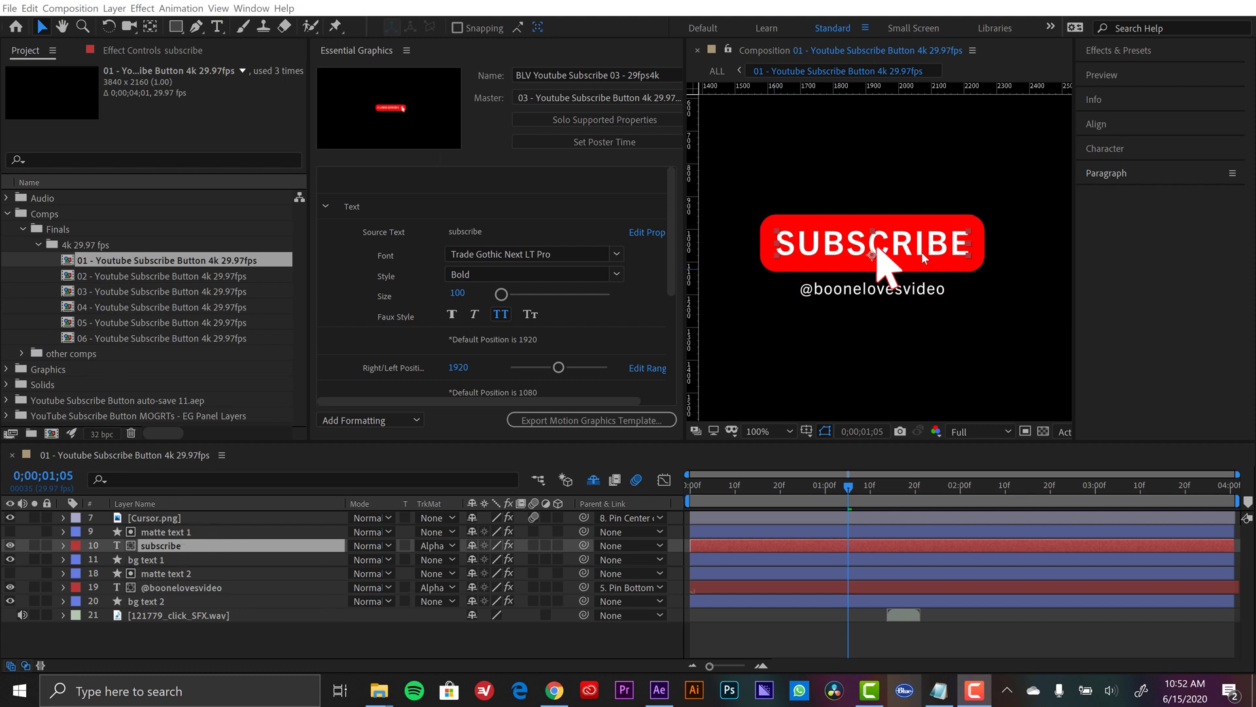
Step: Launch ExpressionUniversalizer.jsxbin from the Window menu, widen its panel, and list its processing modes
left_click(259, 9)
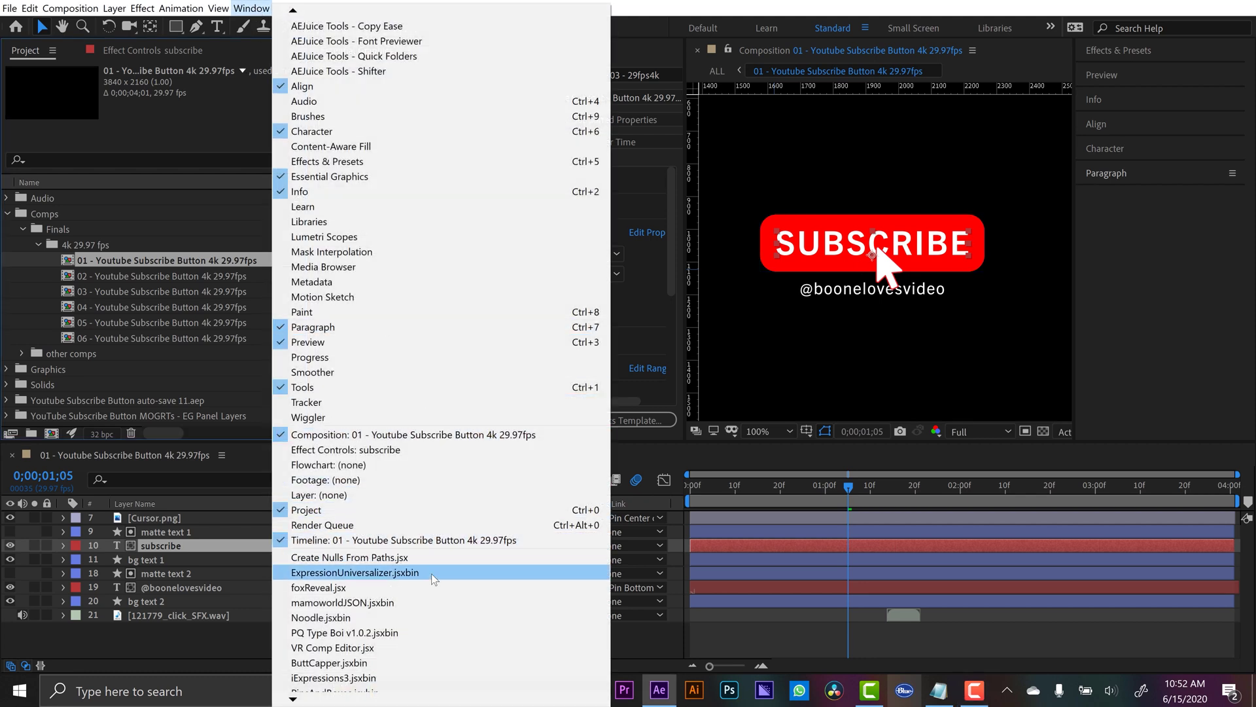
left_click(424, 573)
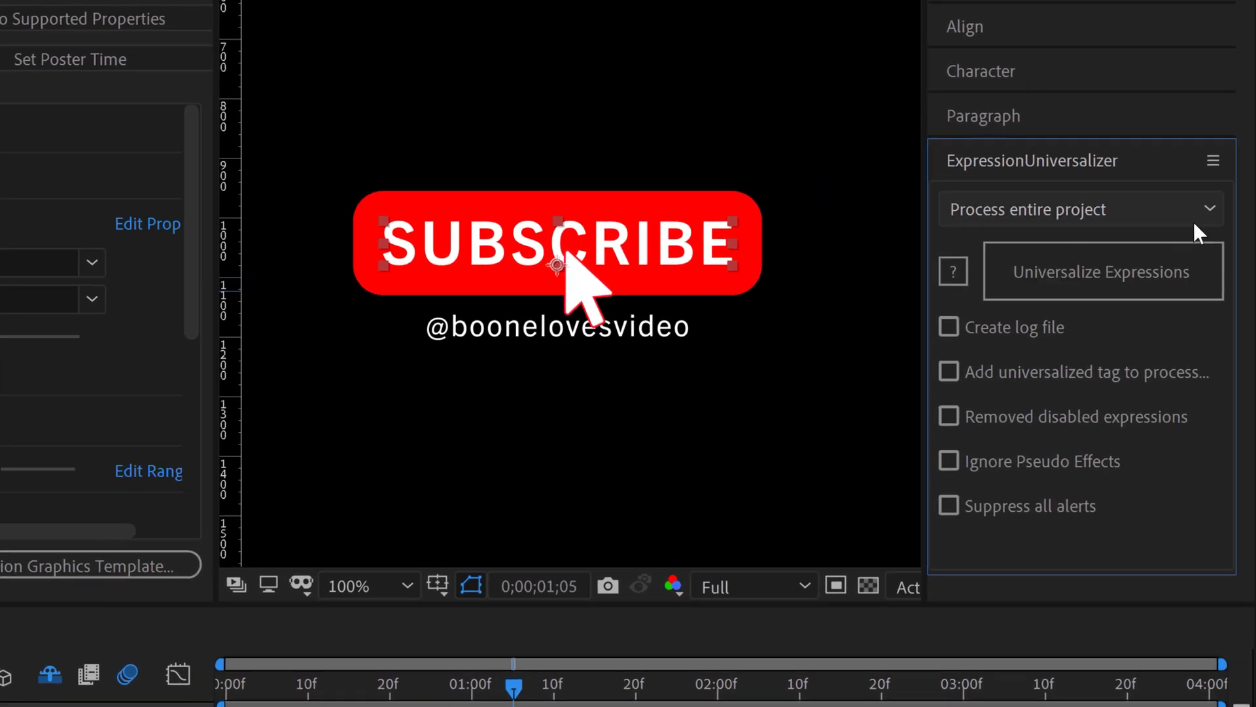
left_click(1200, 210)
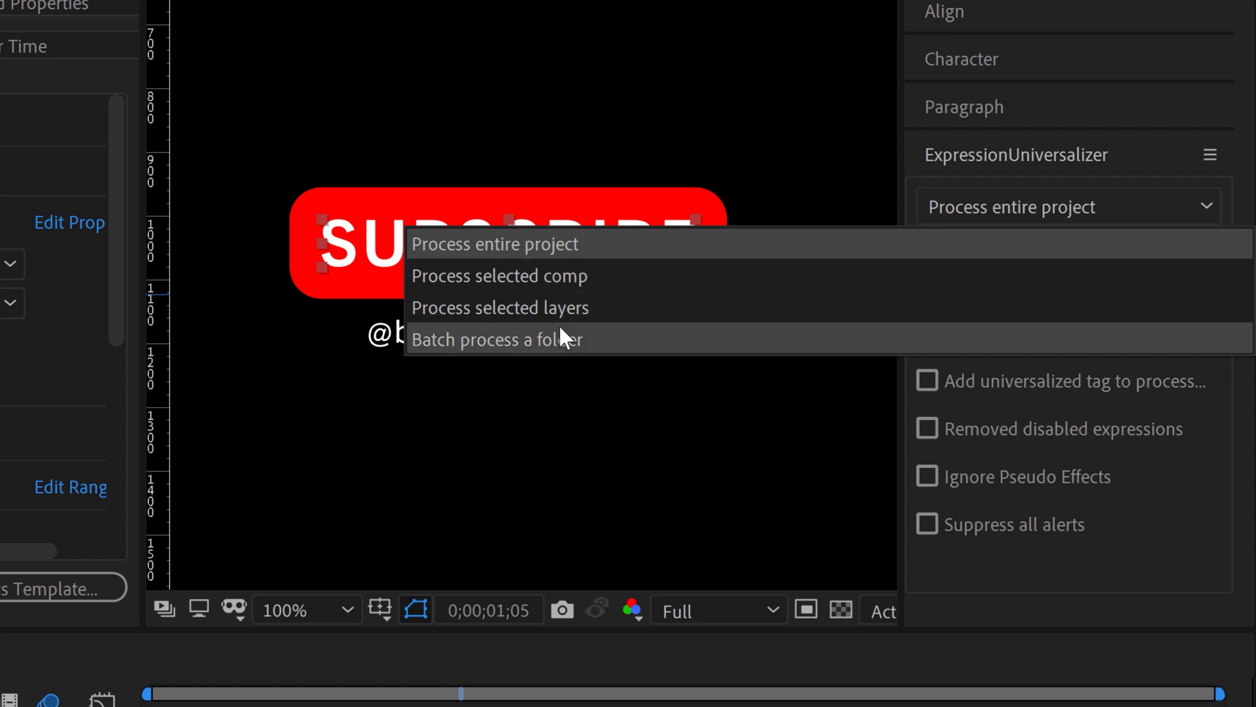
left_click(1098, 577)
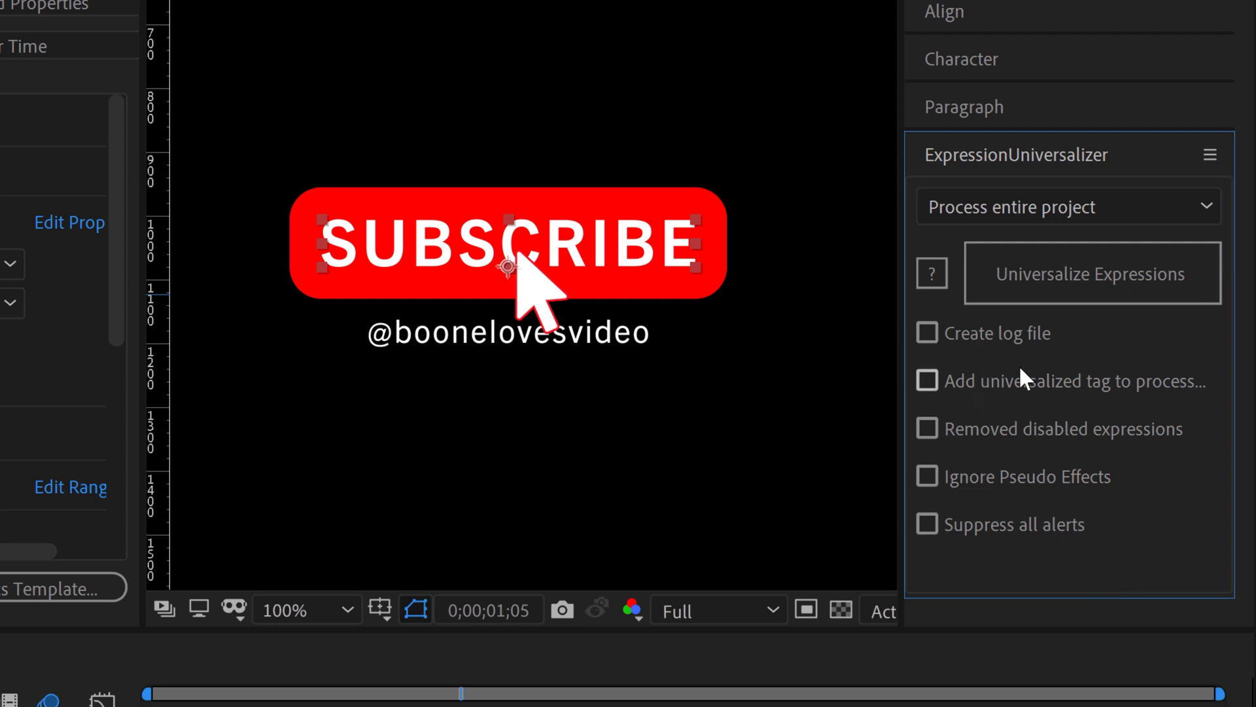
left_click_drag(901, 563, 835, 563)
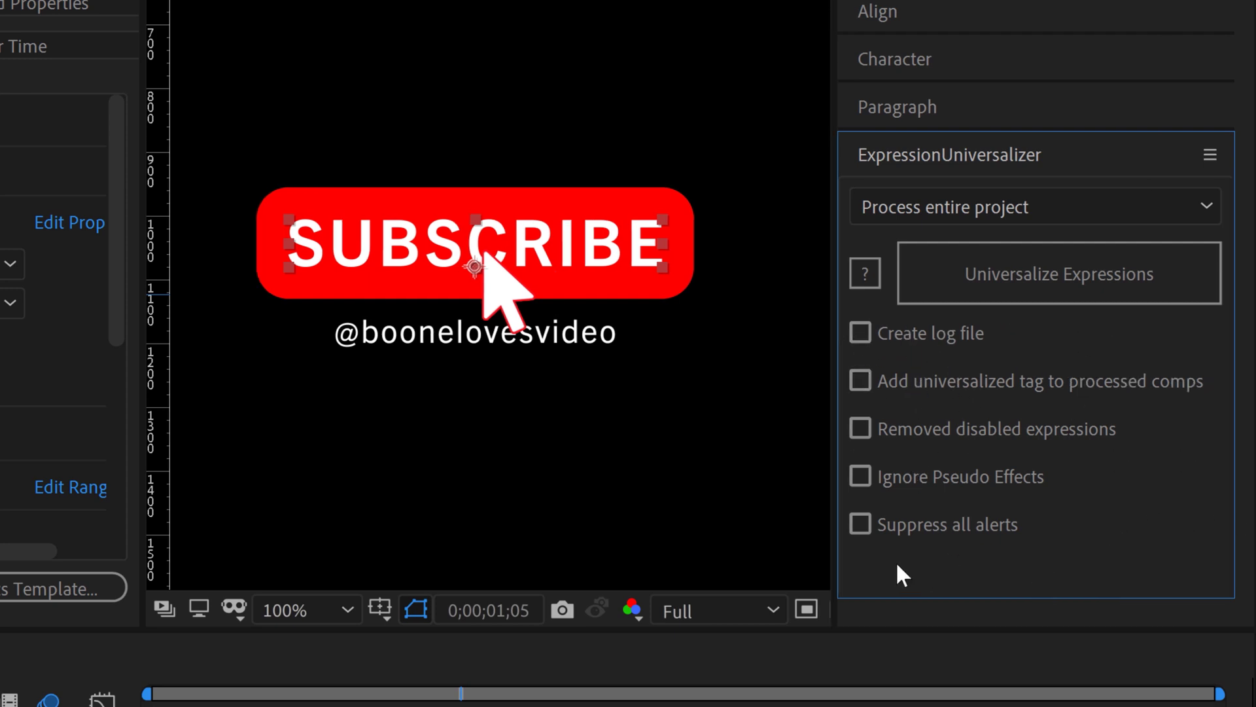
left_click(1161, 221)
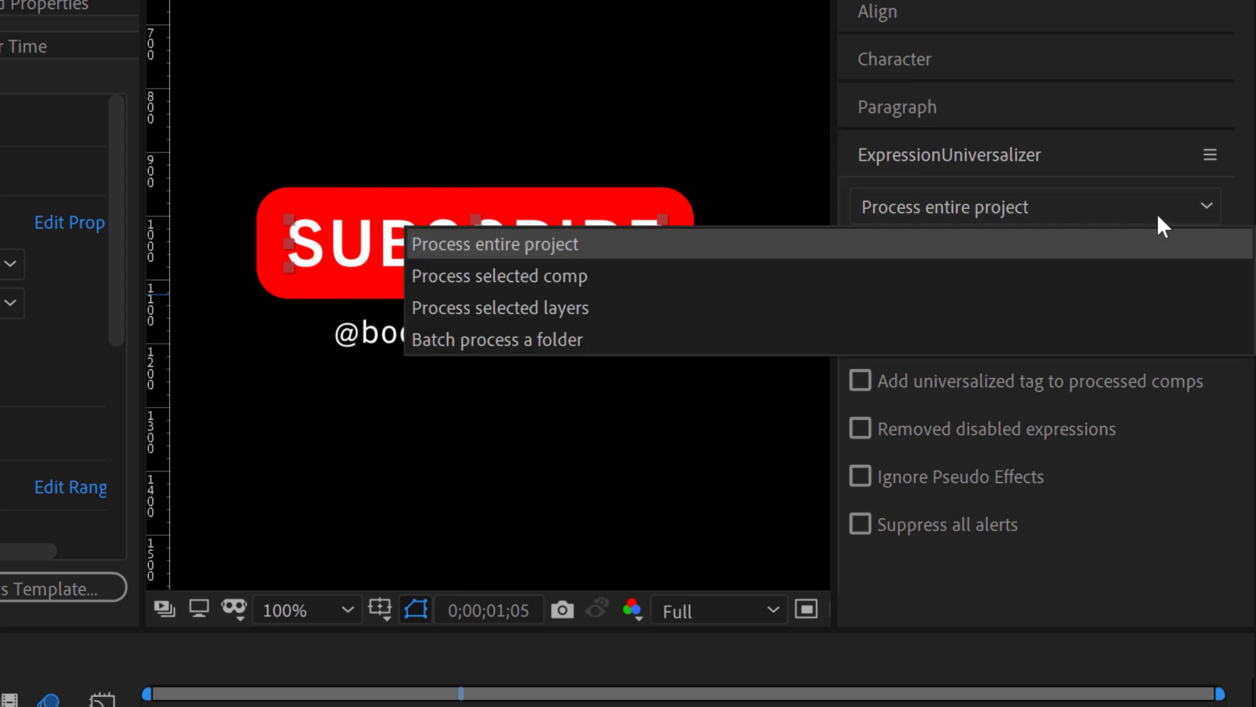
Step: Choose Process selected layers, reveal the subscribe layer's X Position expression, and go to 0;00;02;07
left_click(490, 313)
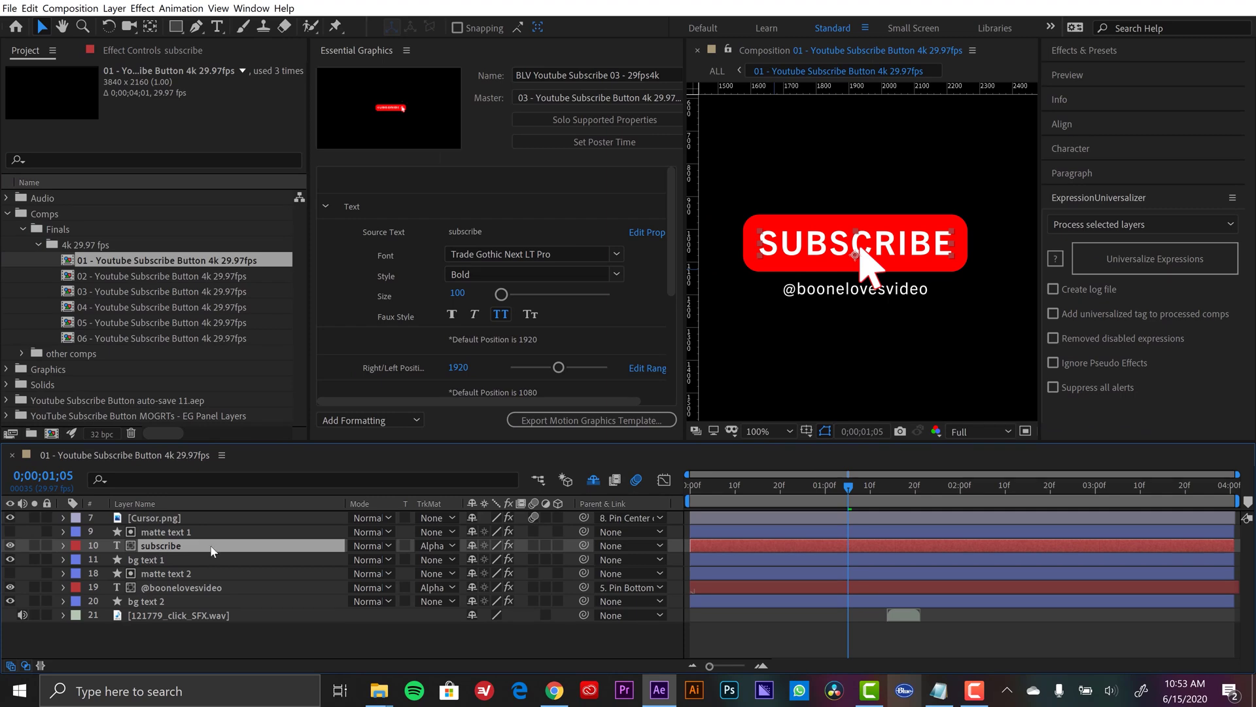
key("p")
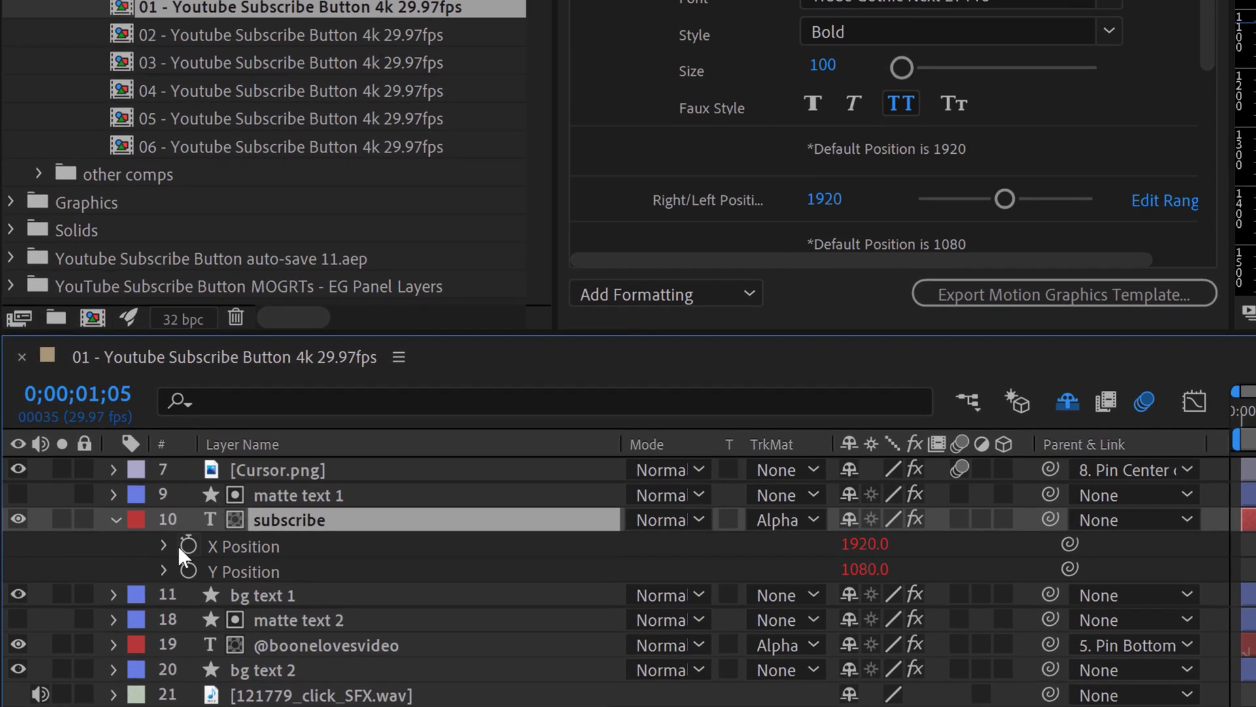
left_click(162, 545)
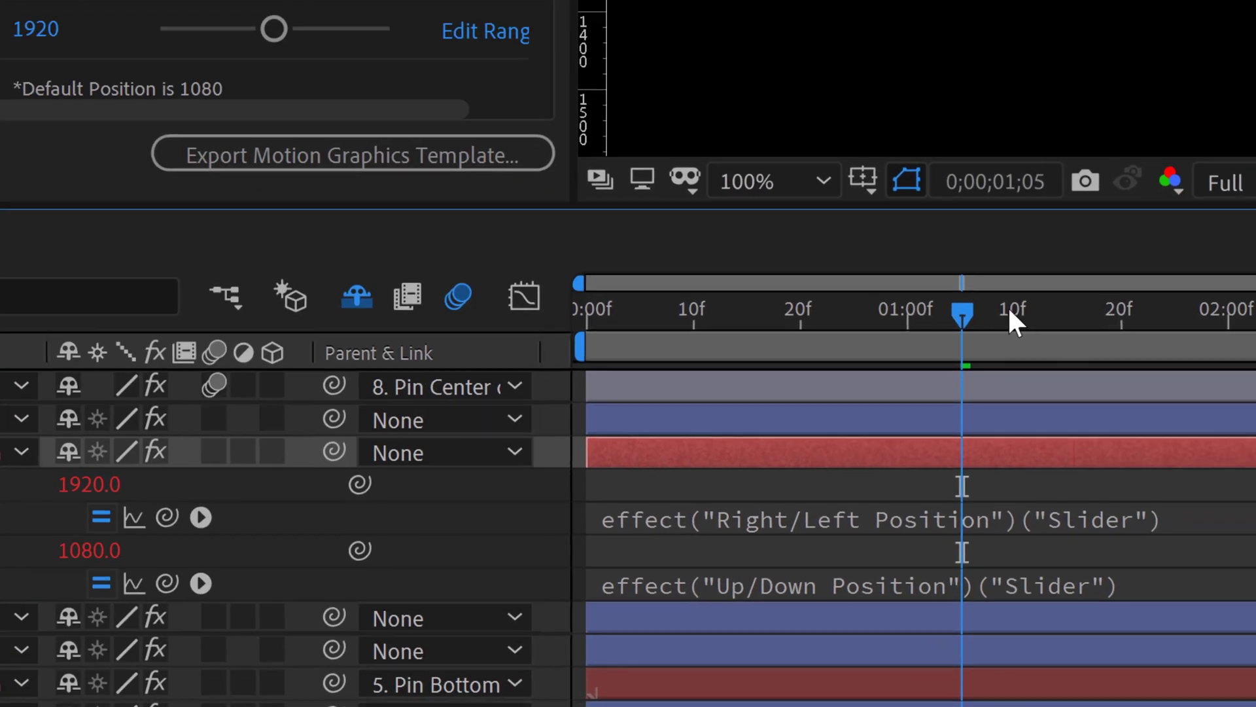
left_click_drag(1009, 317, 1076, 271)
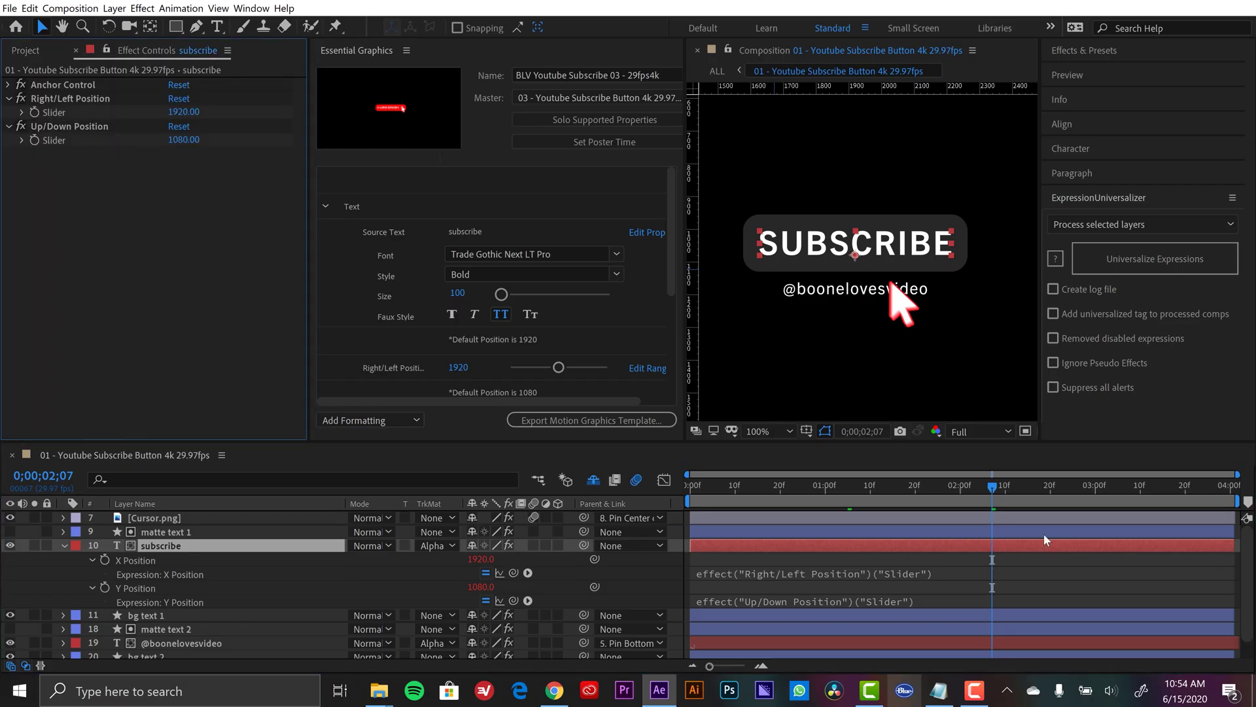
Step: Universalize the subscribe layer's 2 slider references, dismiss the alert, and scrub to 0;00;03;04
left_click(1203, 261)
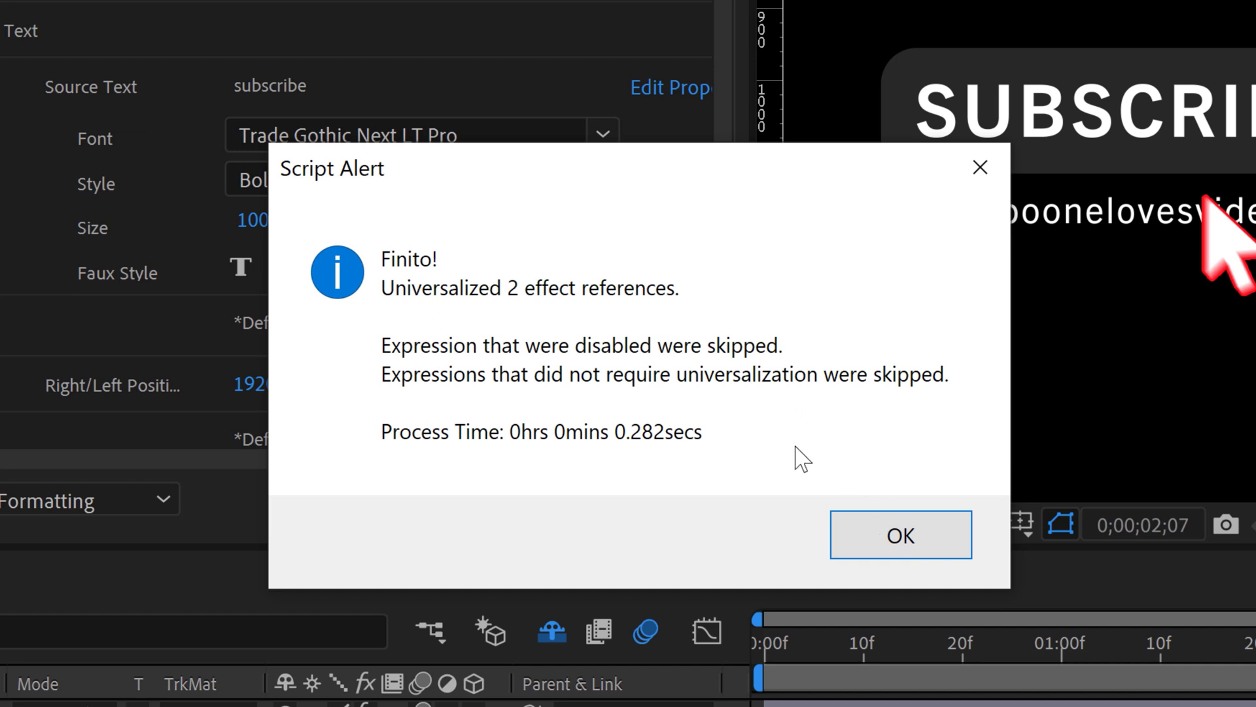
left_click(888, 528)
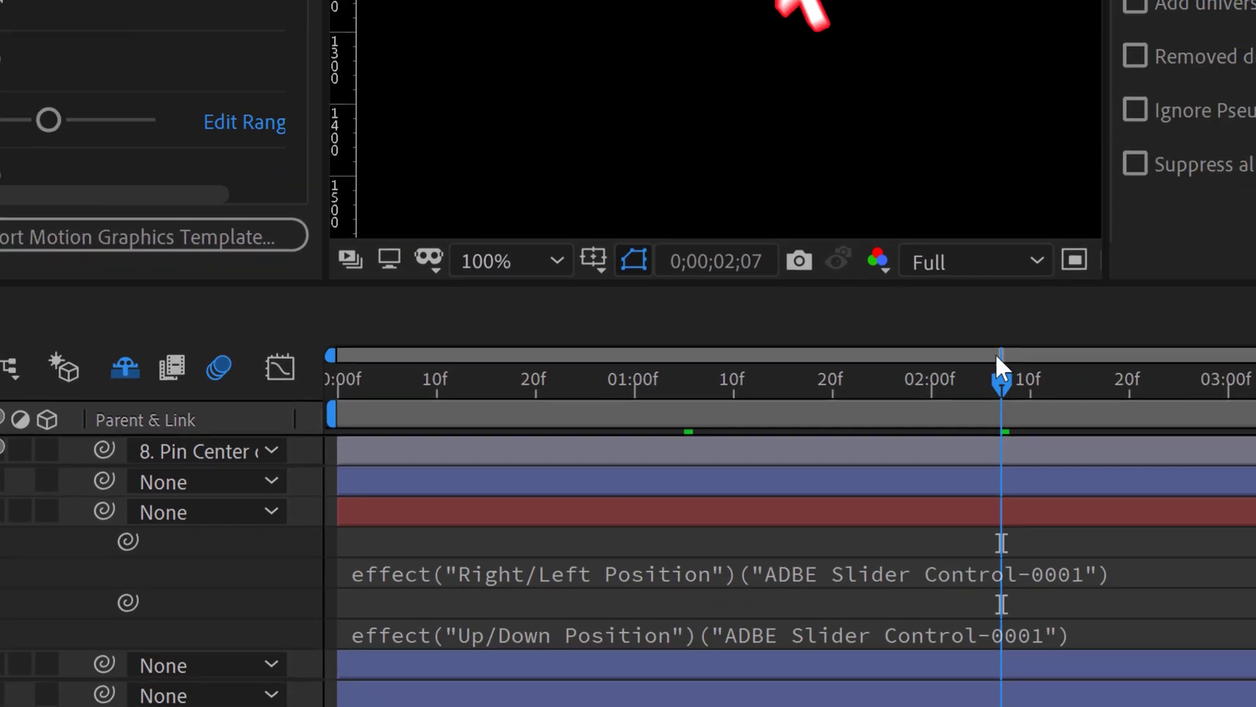
left_click_drag(996, 357, 1245, 427)
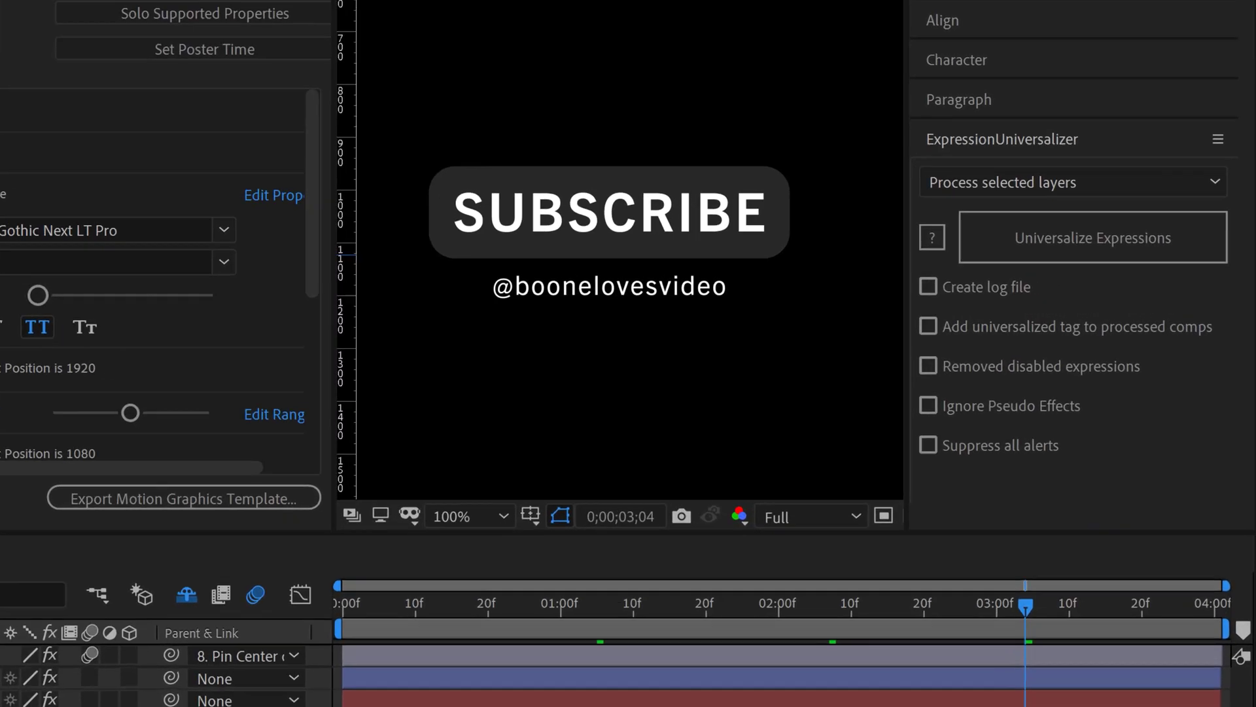
Step: Run Process selected comp with a saved log file and the universalized comment tag enabled
left_click(1016, 191)
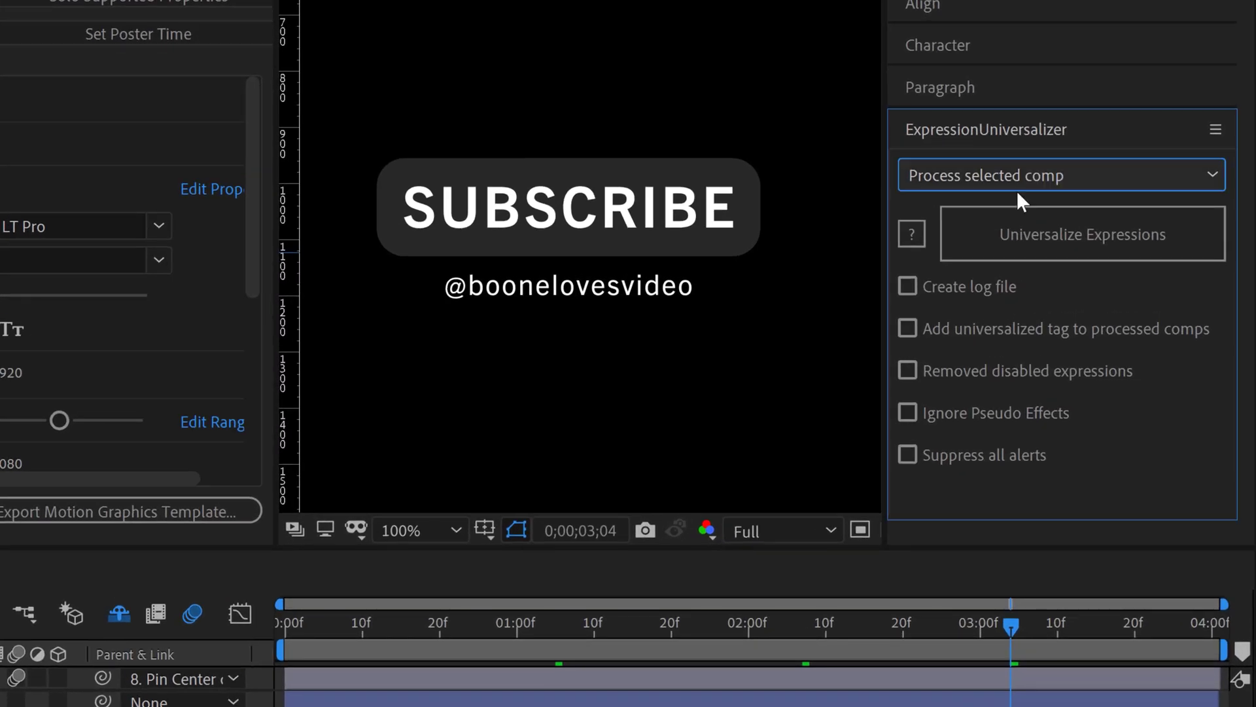
left_click(908, 293)
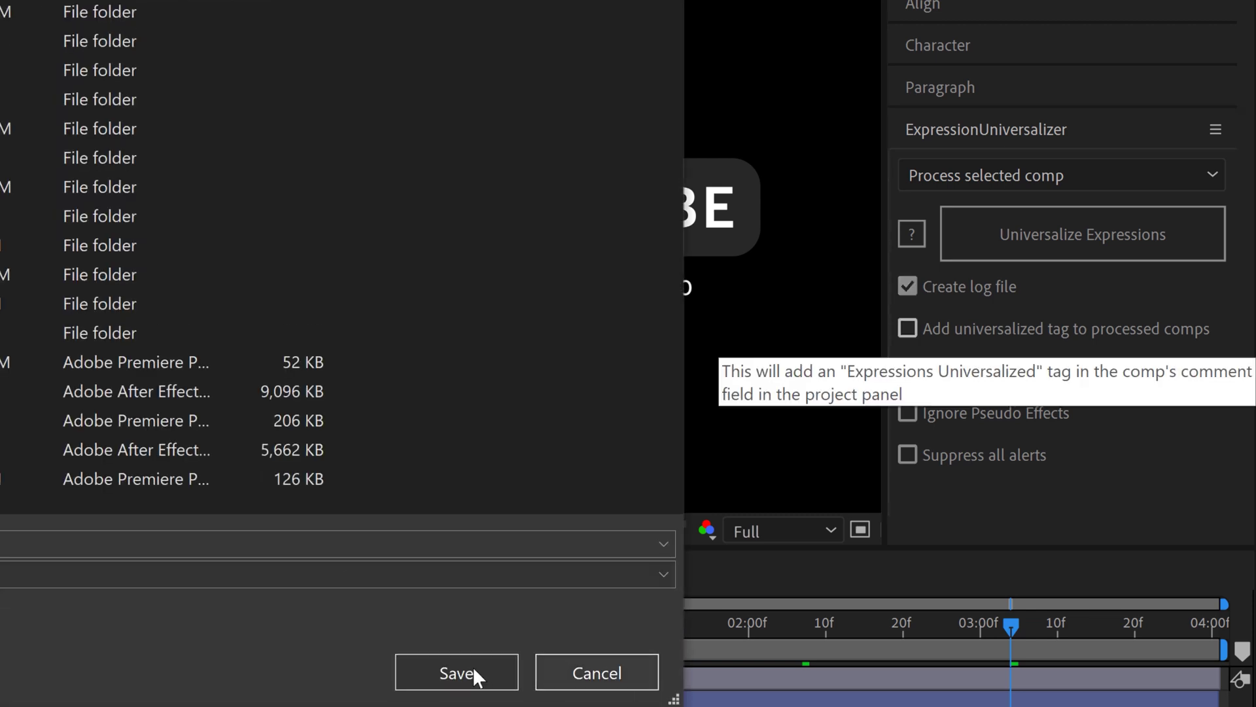
left_click(467, 664)
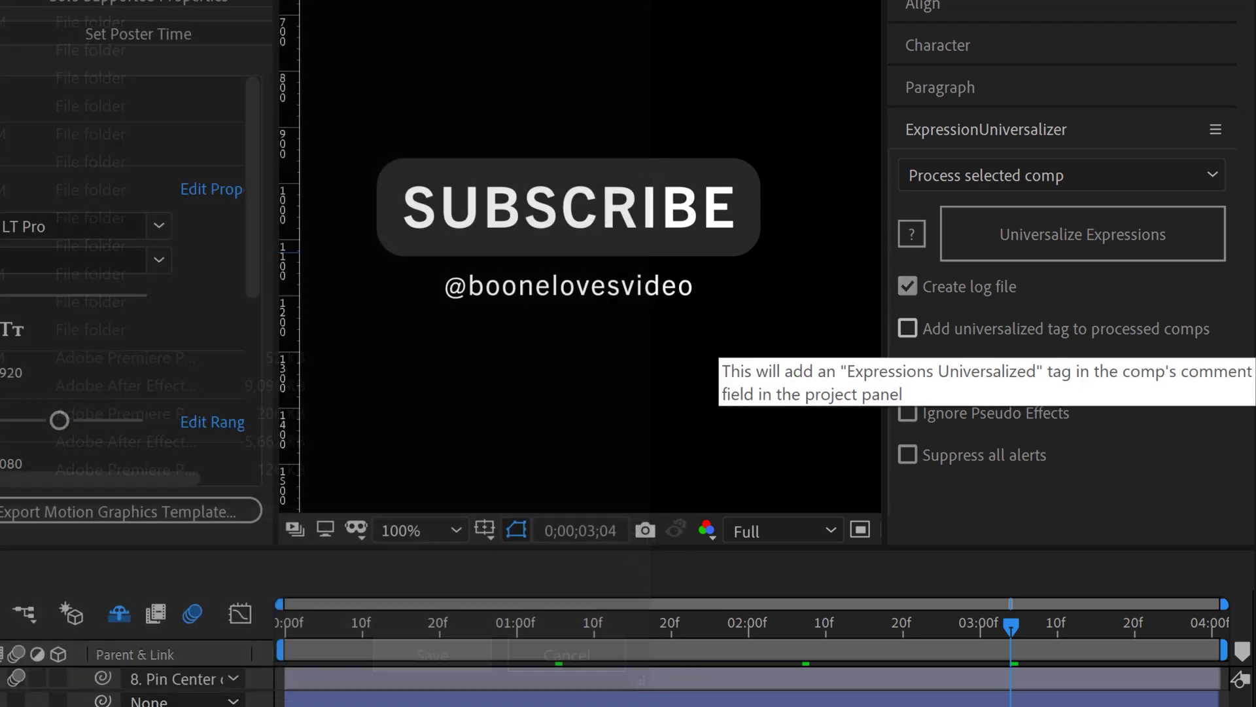
left_click(904, 331)
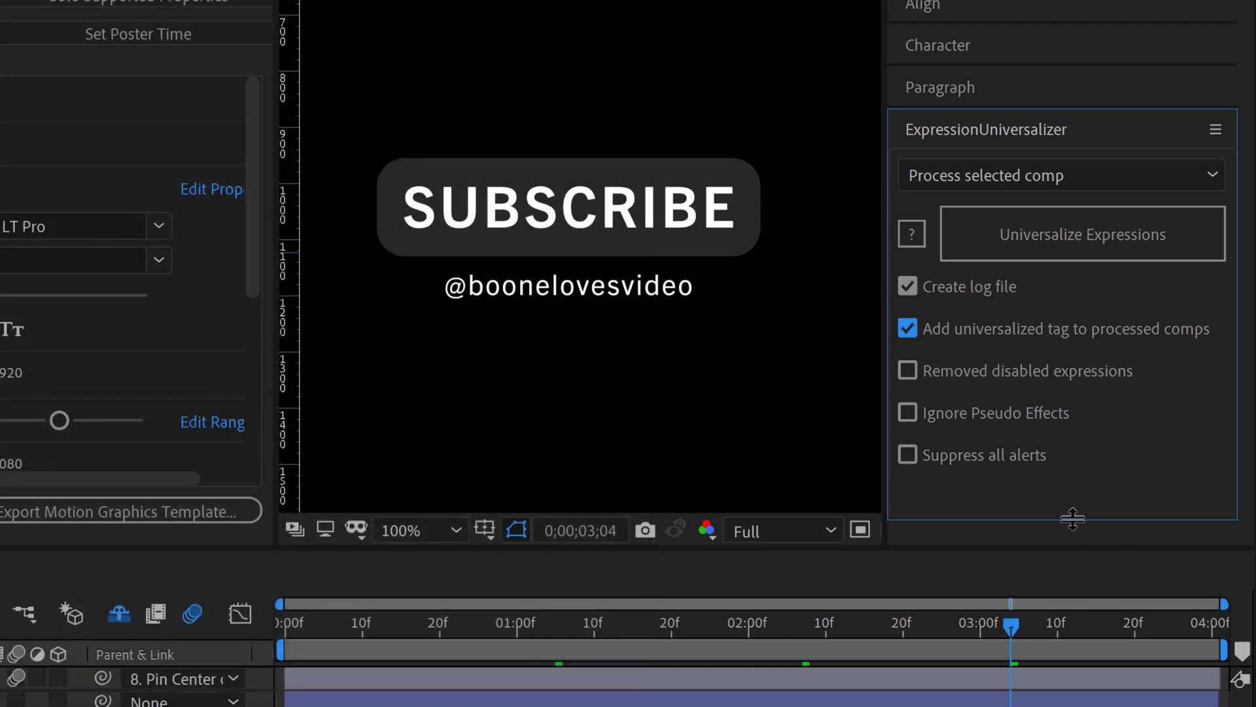
left_click(1175, 230)
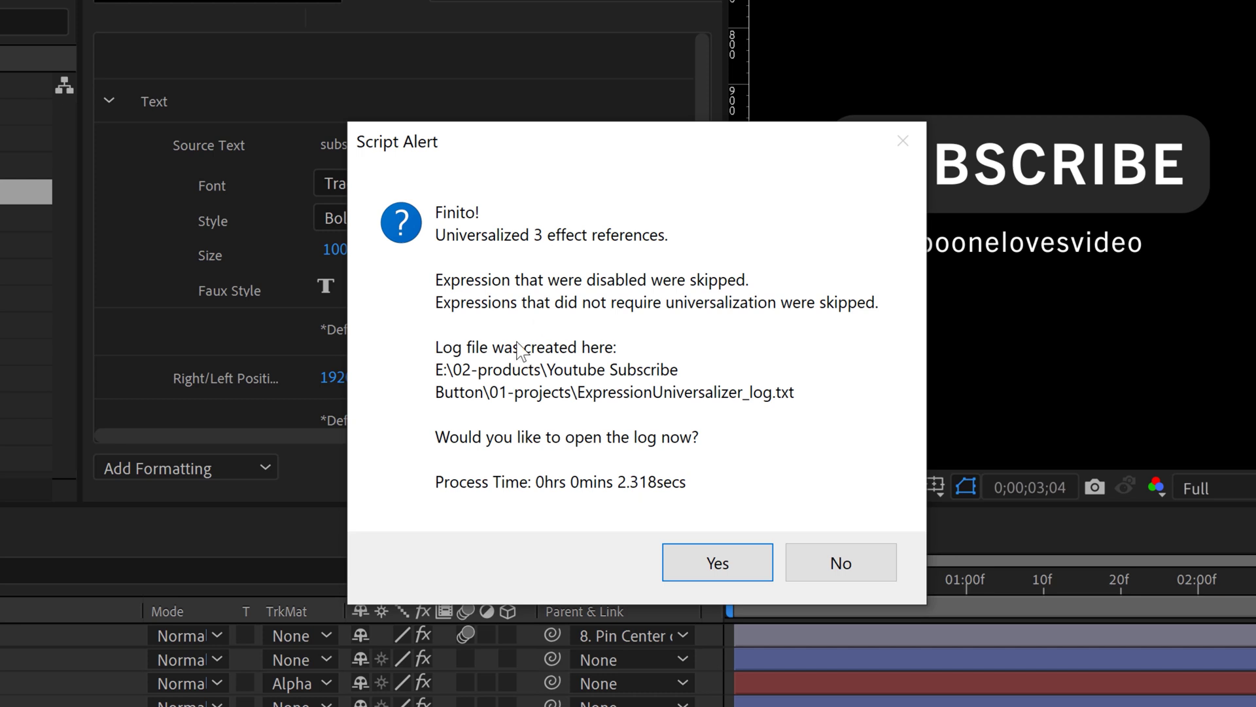
Step: Open the log and enlarge its window to review the 3 updated Pseudo references
left_click(698, 568)
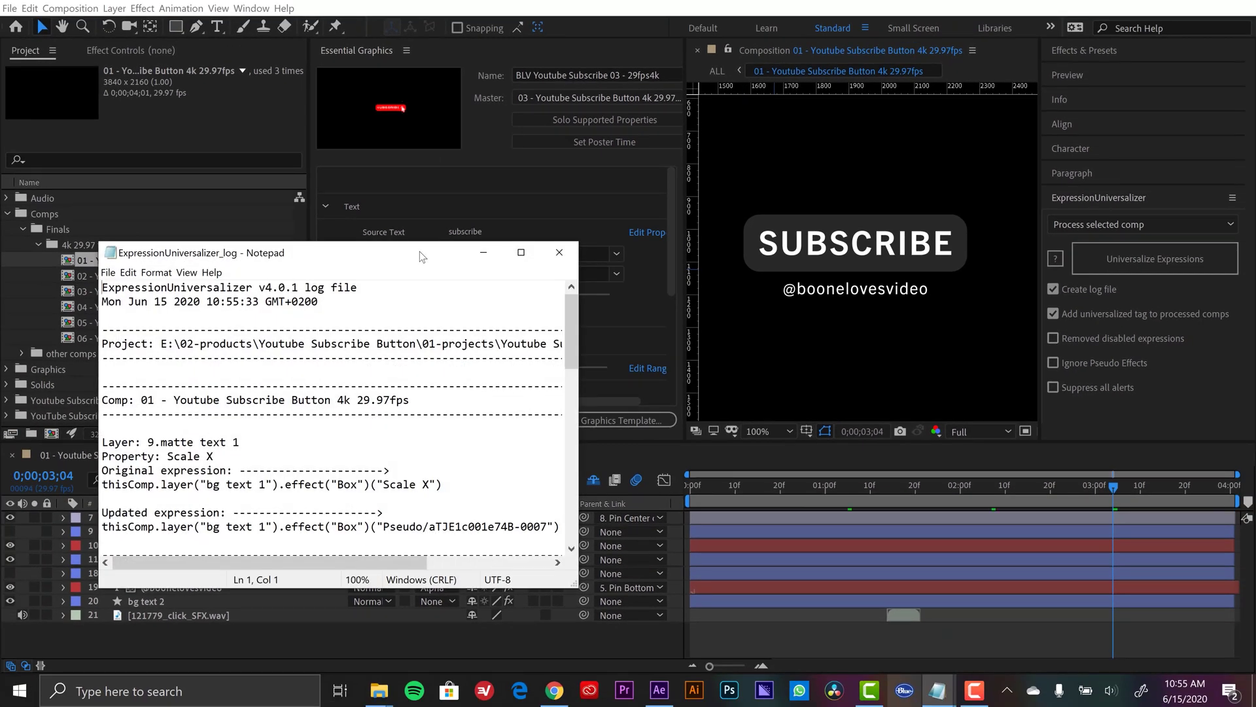
left_click_drag(419, 252, 539, 149)
left_click_drag(695, 480, 956, 670)
left_click(1110, 237)
left_click(1132, 225)
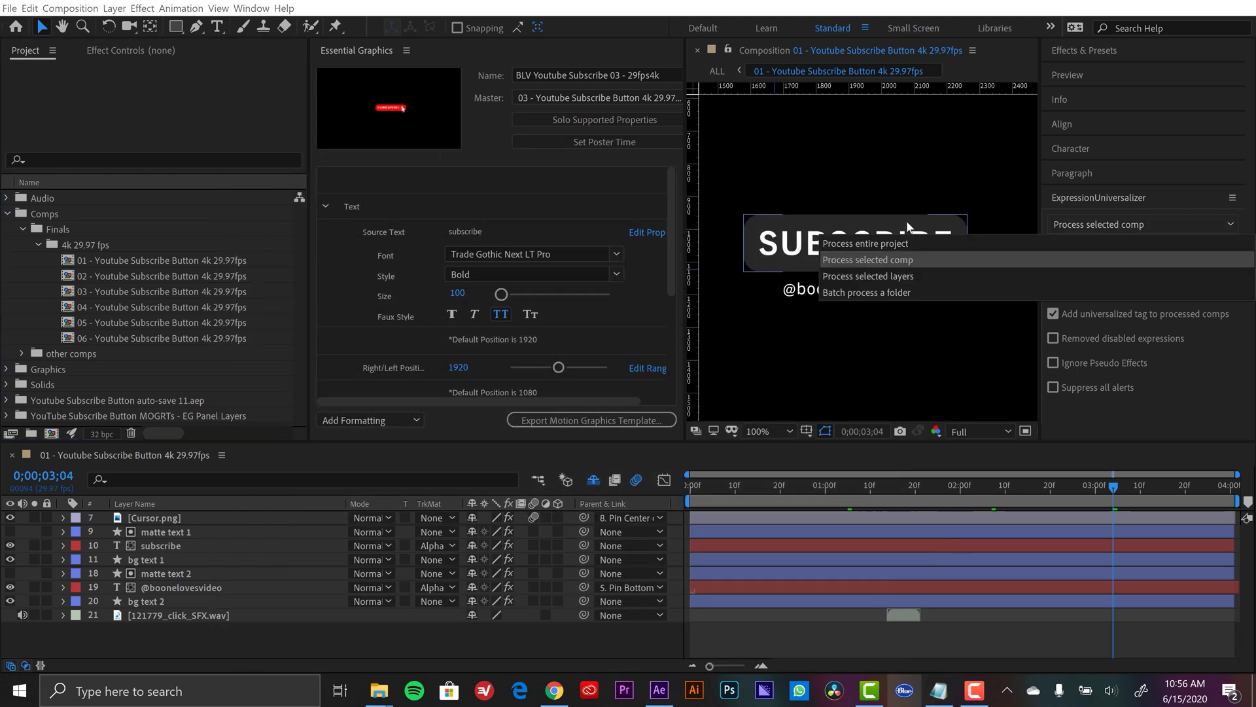
Step: Switch to Process entire project and universalize all 33 comps' expressions
left_click(892, 241)
left_click(1192, 262)
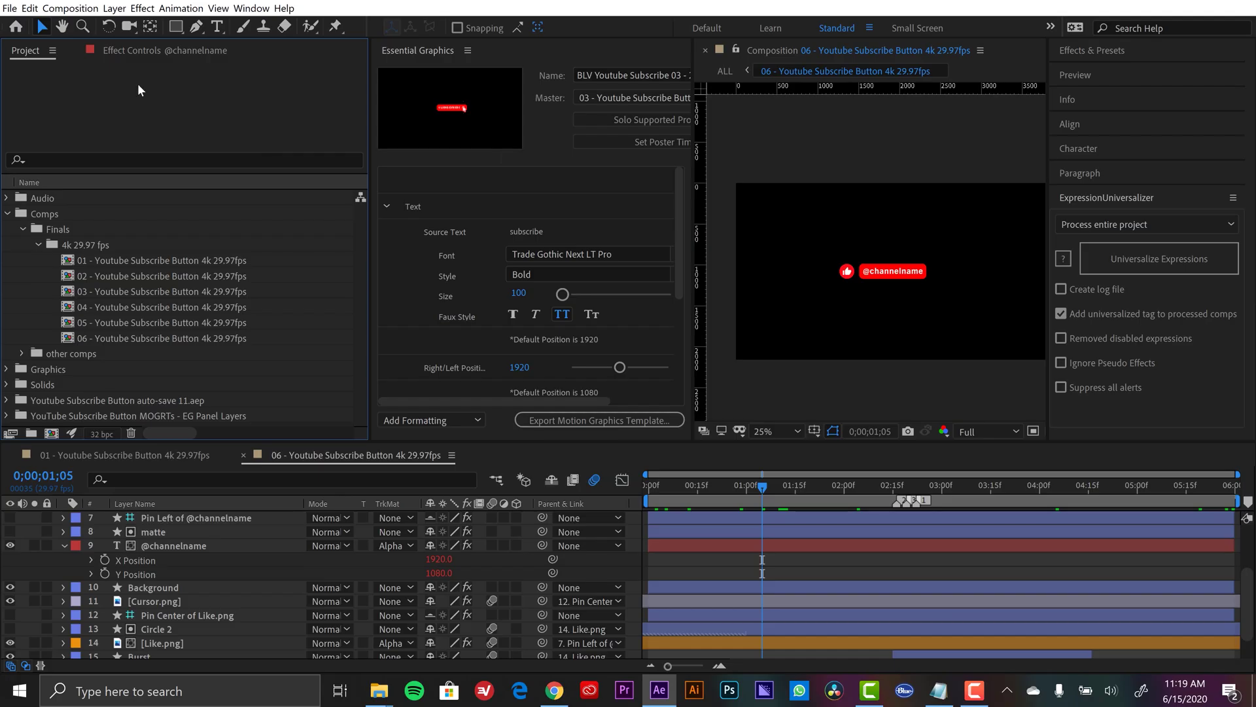
Step: Maximize the Project panel to read each comp's '0 errors' Comment tag
key("grave")
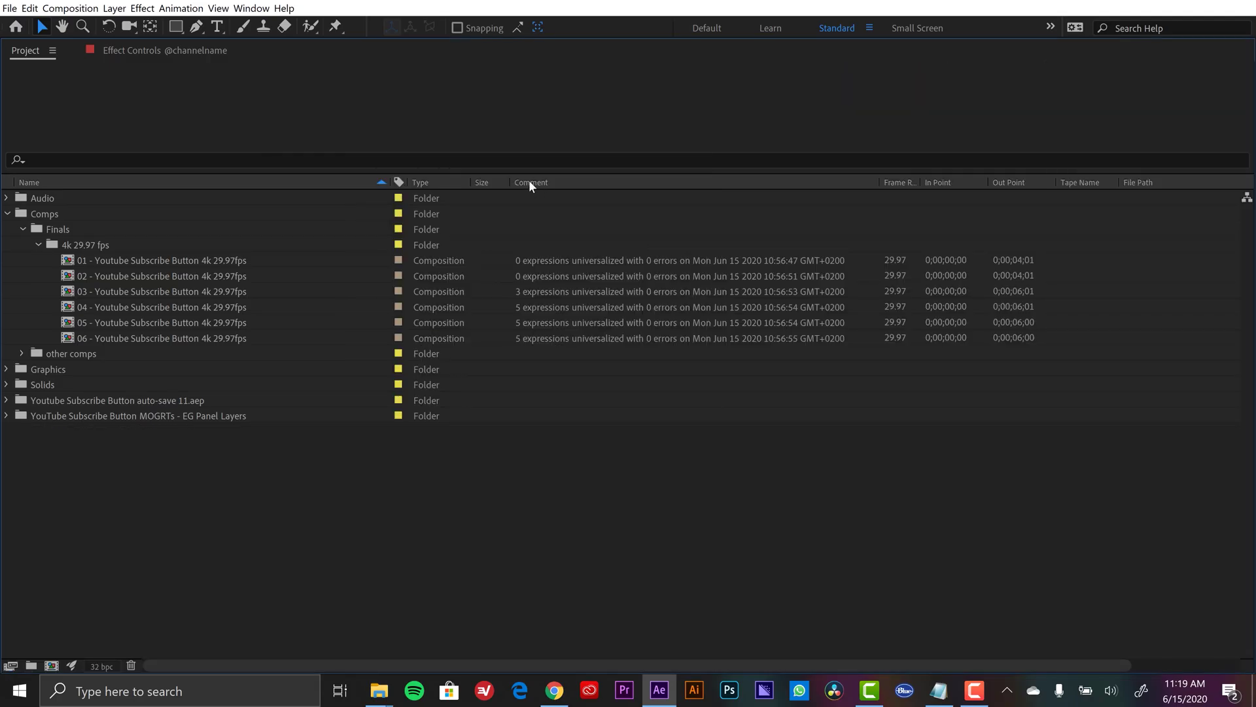